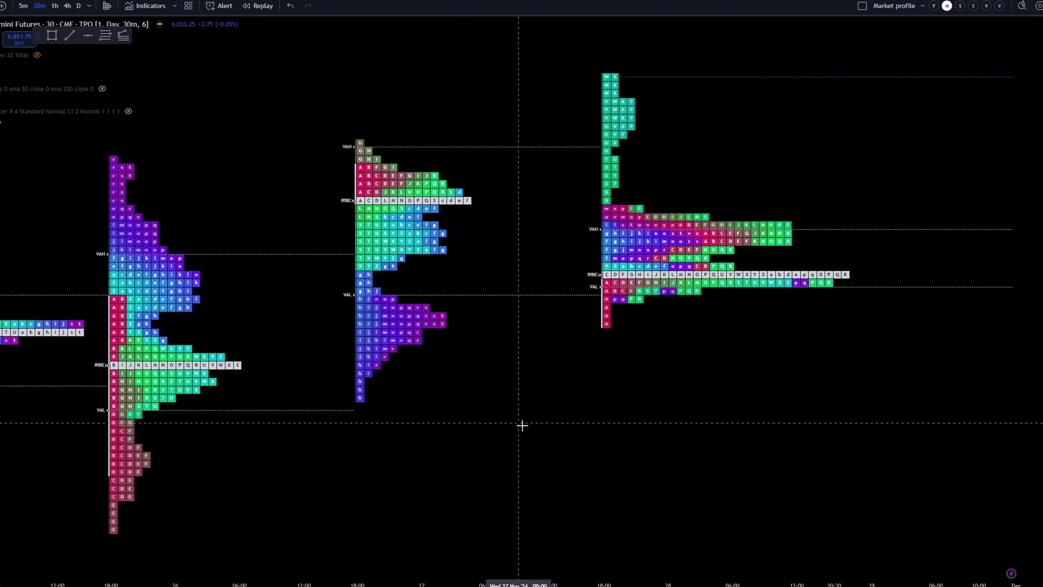
Step: Scroll across the ES1! 30-minute candlestick chart to view its bars
{"action": "scroll", "coordinate": [522, 425], "scroll_direction": "right", "scroll_amount": 5}
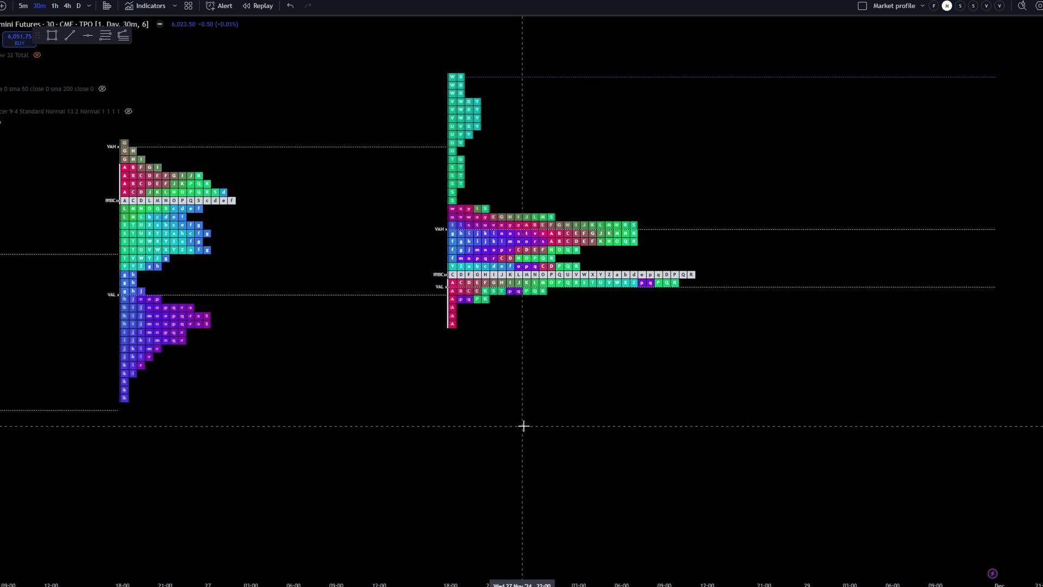
{"action": "scroll", "coordinate": [409, 163], "scroll_direction": "up", "scroll_amount": 3}
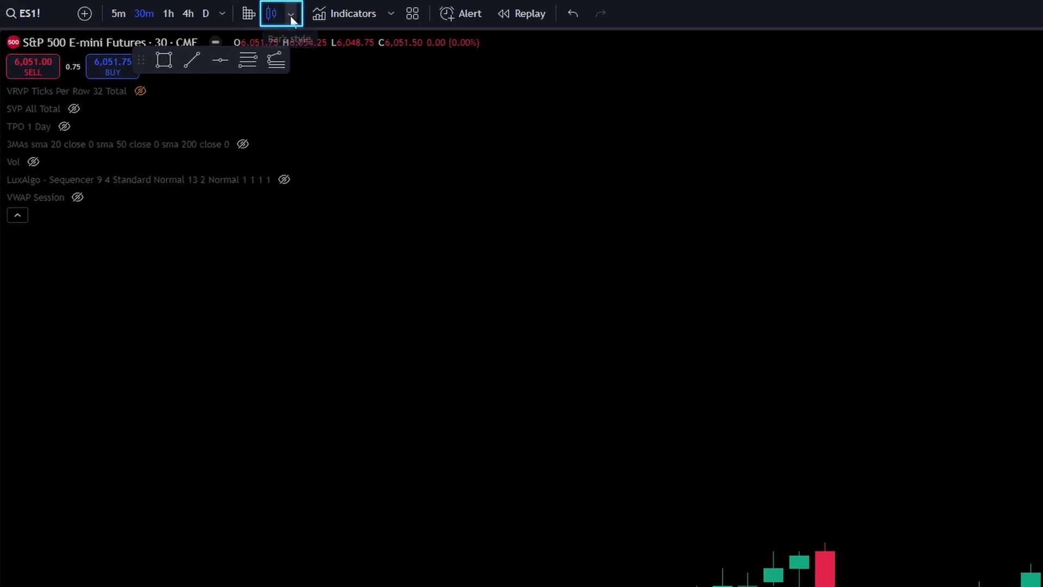
Step: Change the ES1! chart type from Candles to Time Price Opportunity
{"action": "left_click", "coordinate": [291, 19]}
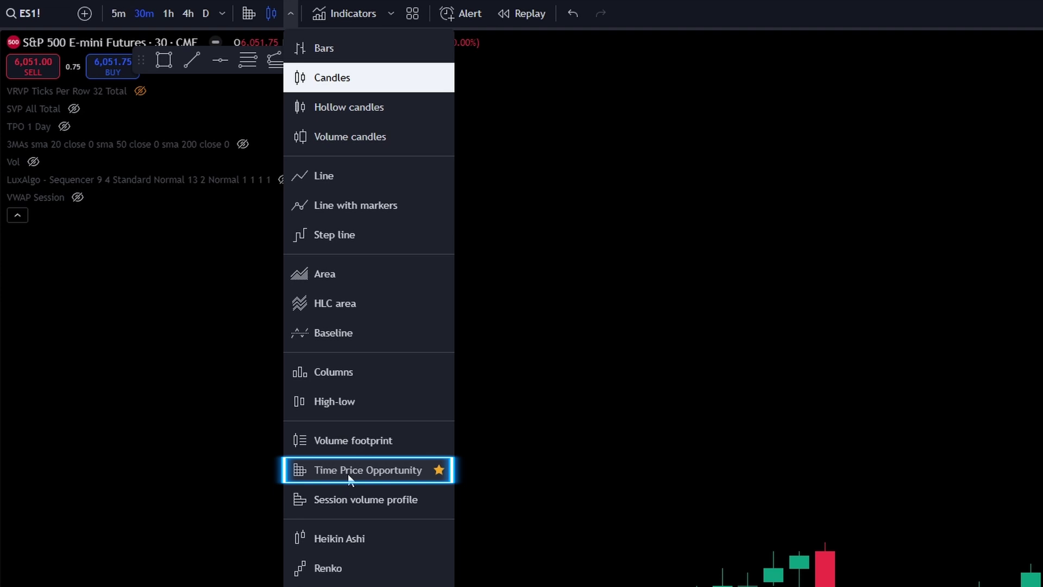
{"action": "left_click", "coordinate": [348, 478]}
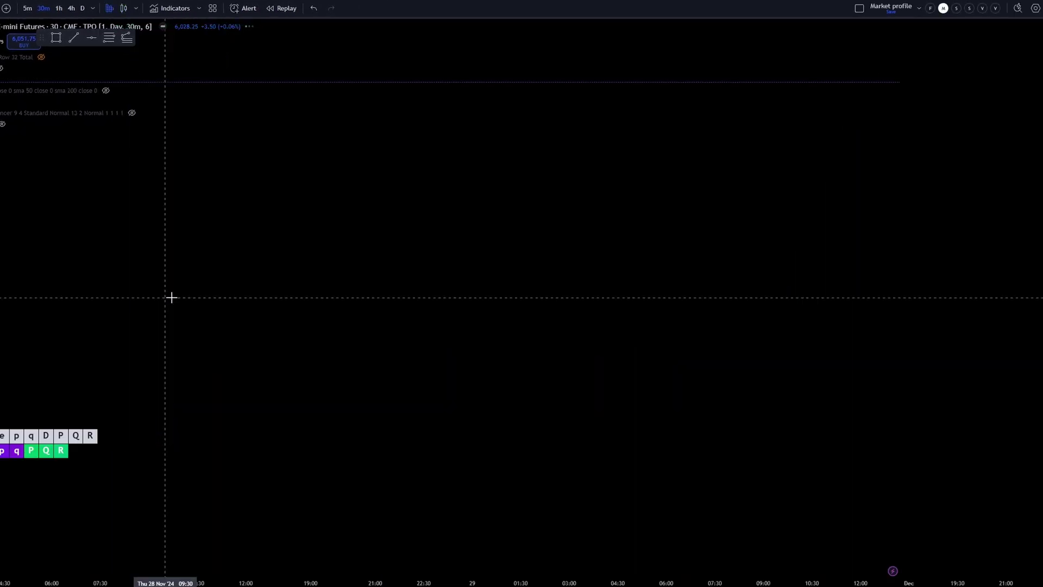
{"action": "scroll", "coordinate": [829, 382], "scroll_direction": "down", "scroll_amount": 5}
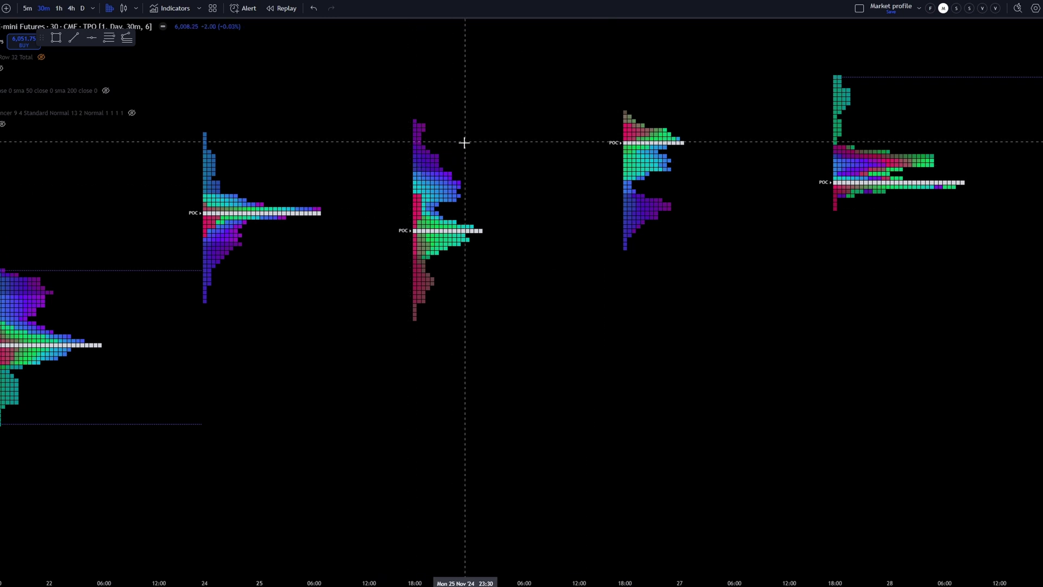
Step: In chart Settings, give the blue price line 96% opacity and move the dialog aside
{"action": "right_click", "coordinate": [498, 124]}
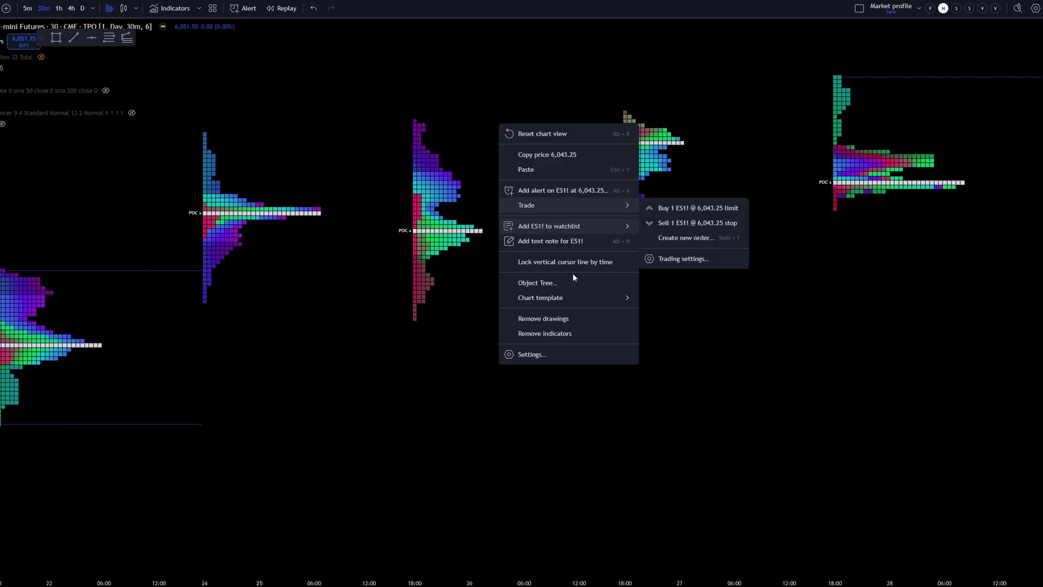
{"action": "left_click", "coordinate": [534, 353]}
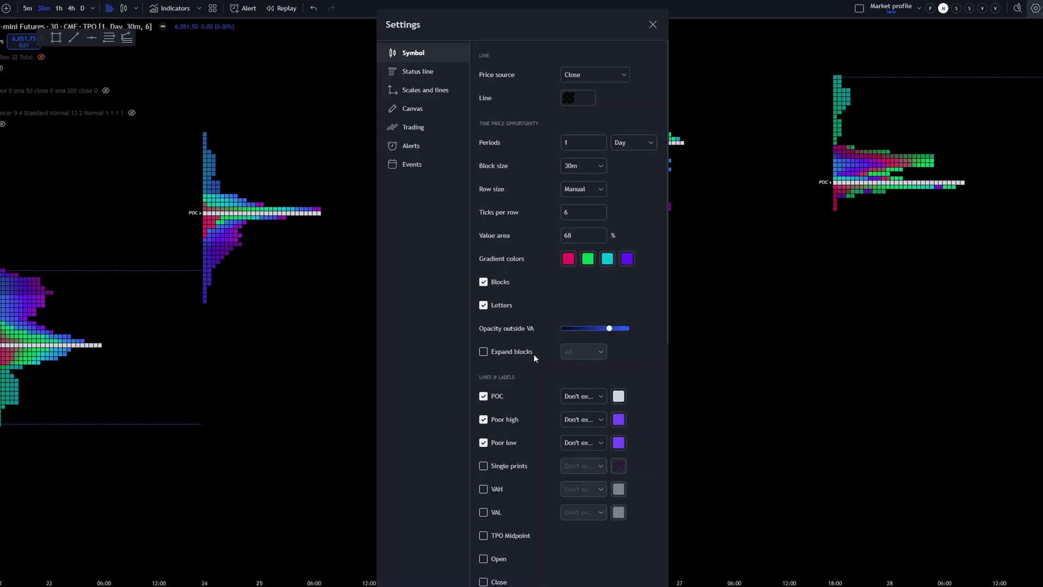
{"action": "left_click", "coordinate": [576, 99]}
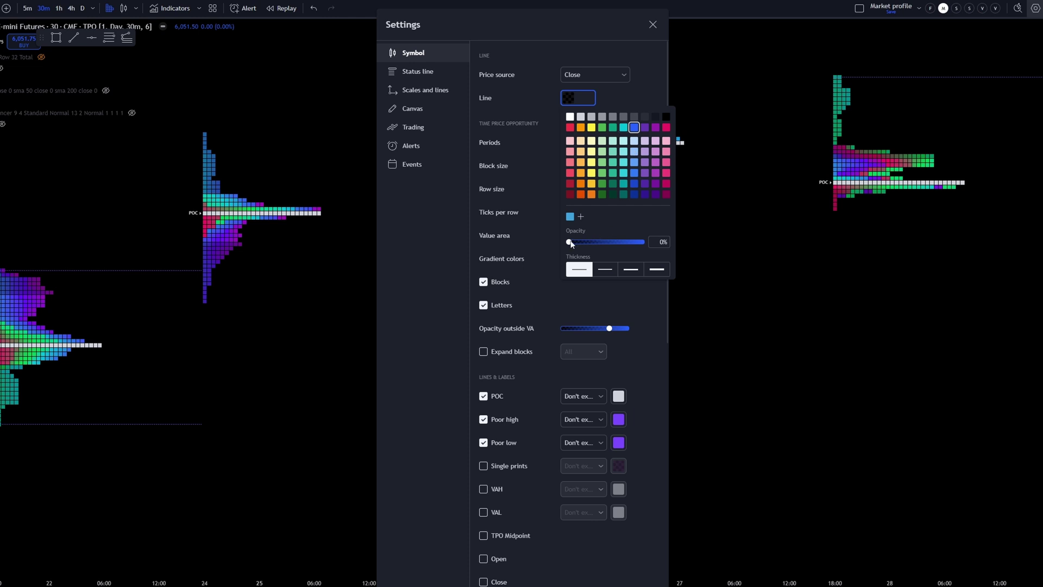
{"action": "left_click_drag", "start_coordinate": [571, 243], "coordinate": [639, 243]}
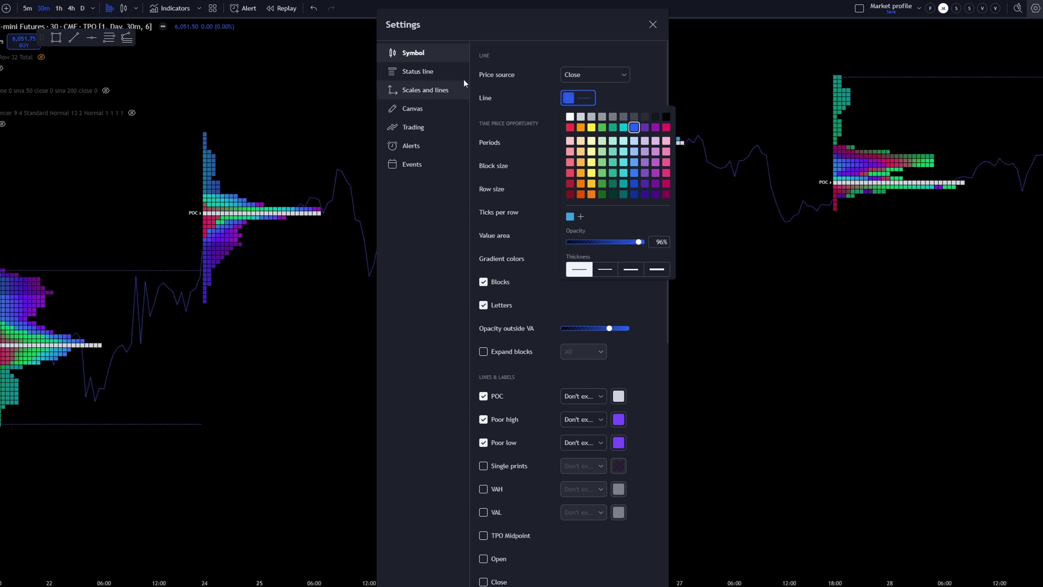
{"action": "left_click_drag", "start_coordinate": [573, 17], "coordinate": [264, 32]}
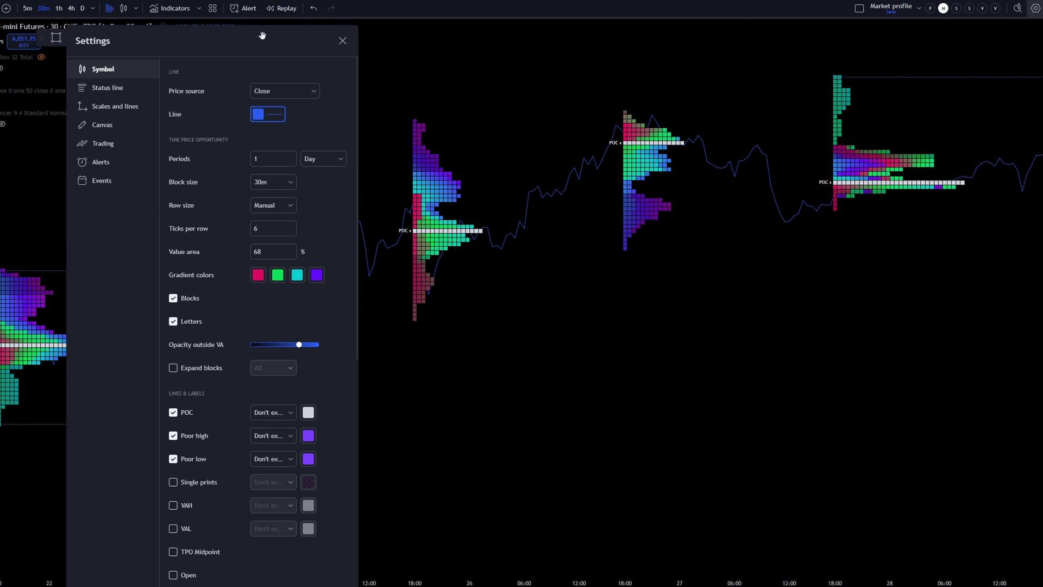
Step: Keep TPO row size Manual, enable Blocks and Letters, and slightly dim blocks outside the value area
{"action": "left_click_drag", "start_coordinate": [262, 33], "coordinate": [553, 40]}
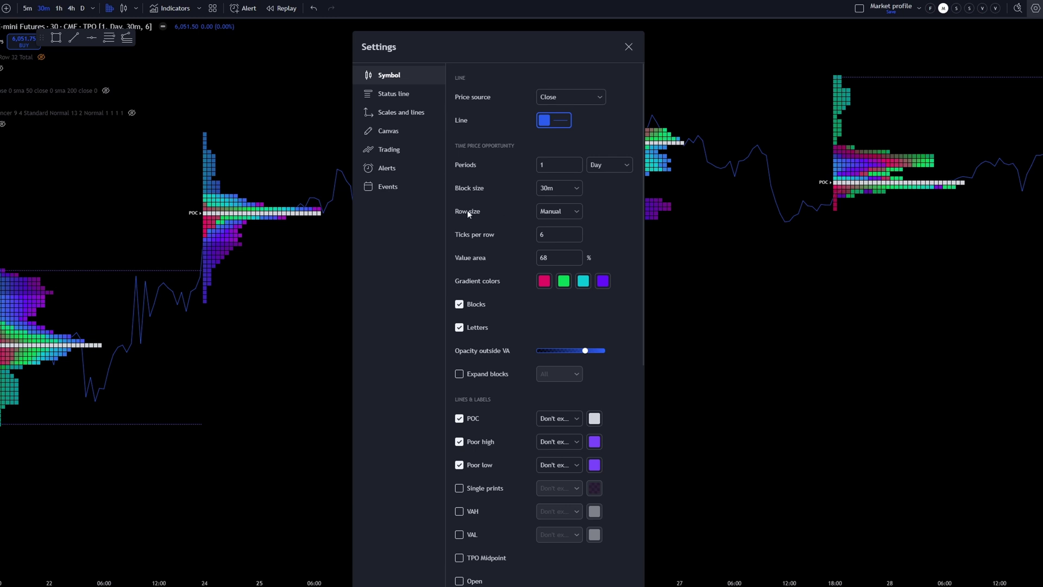
{"action": "left_click", "coordinate": [578, 215]}
{"action": "left_click", "coordinate": [610, 221]}
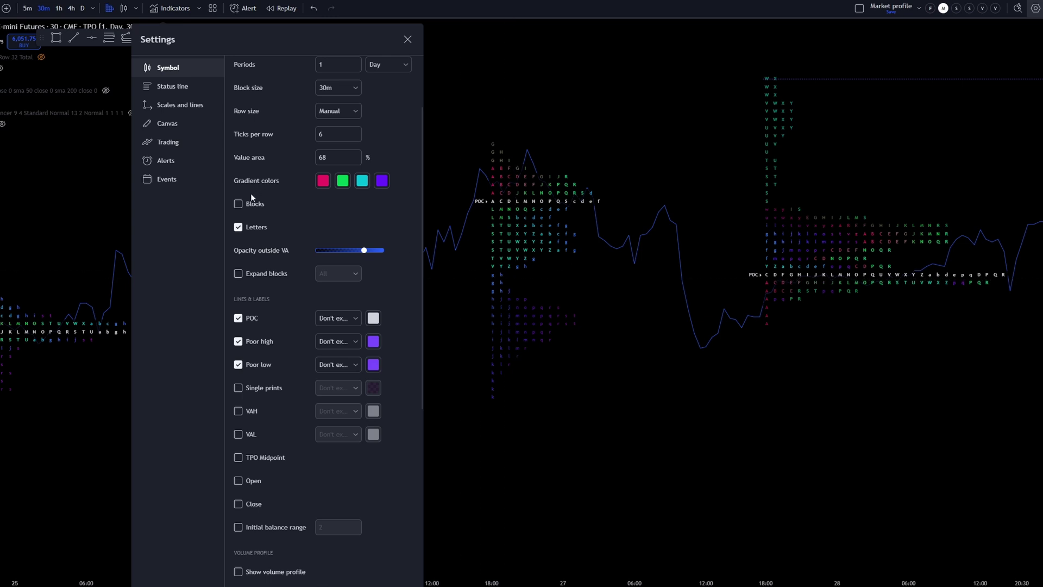
{"action": "left_click", "coordinate": [239, 204]}
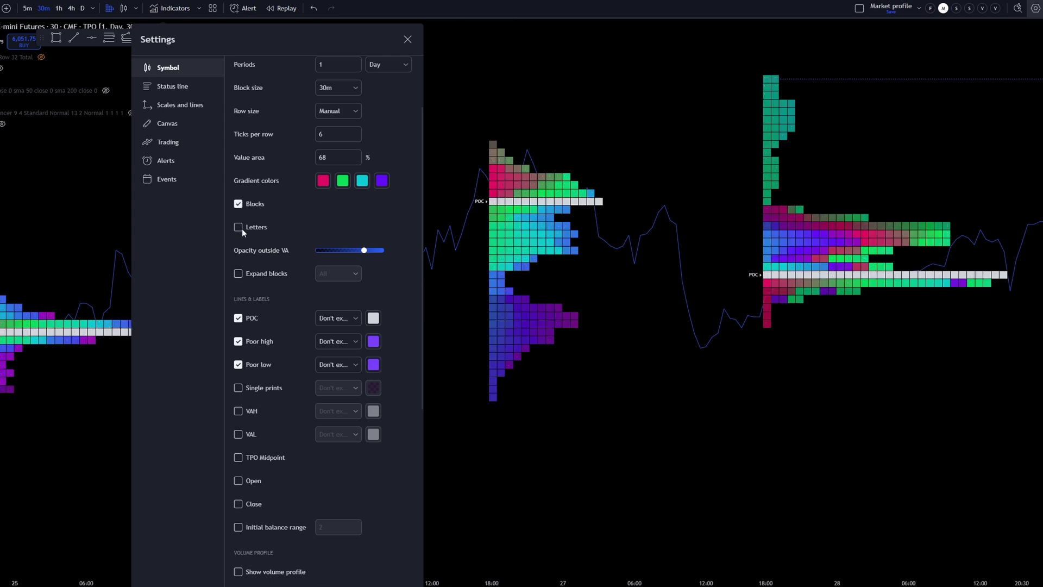
{"action": "left_click", "coordinate": [239, 227]}
{"action": "mouse_move", "coordinate": [364, 251]}
{"action": "left_mouse_down"}
{"action": "mouse_move", "coordinate": [402, 248]}
{"action": "mouse_move", "coordinate": [360, 252]}
{"action": "left_mouse_up"}
{"action": "scroll", "coordinate": [285, 307], "scroll_direction": "down", "scroll_amount": 3}
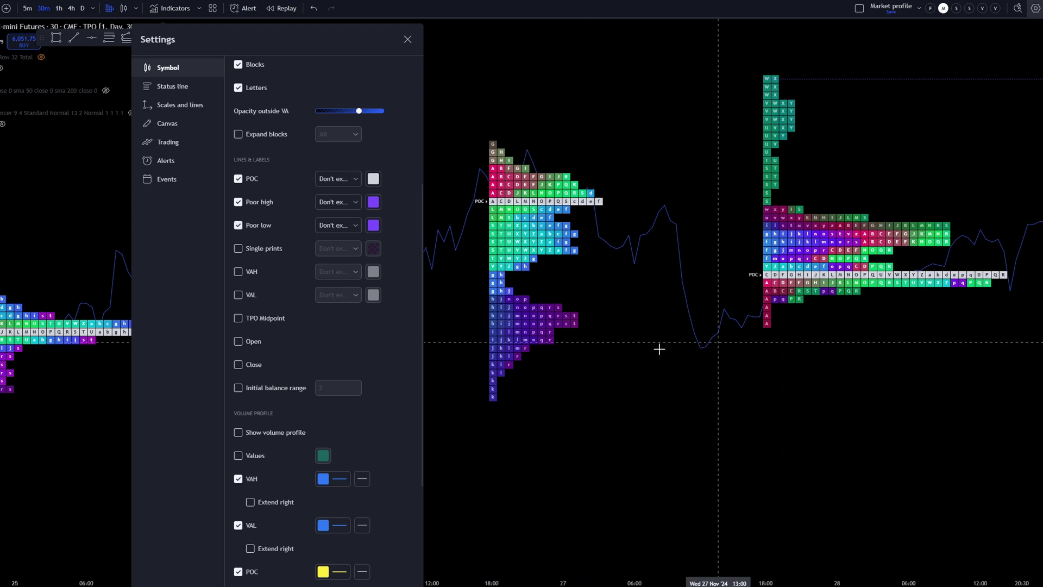
{"action": "left_click", "coordinate": [237, 248]}
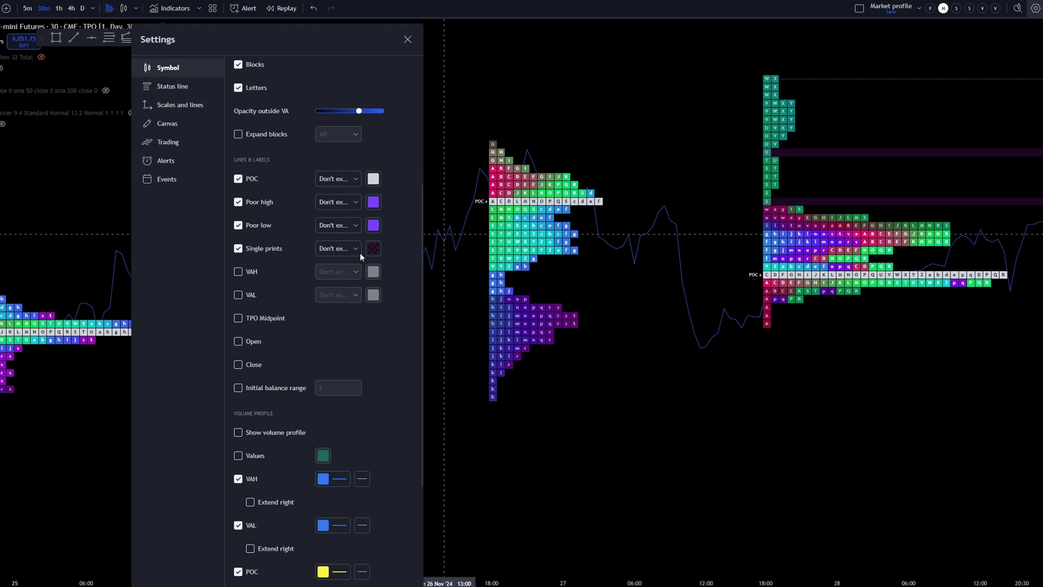
{"action": "left_click", "coordinate": [236, 250]}
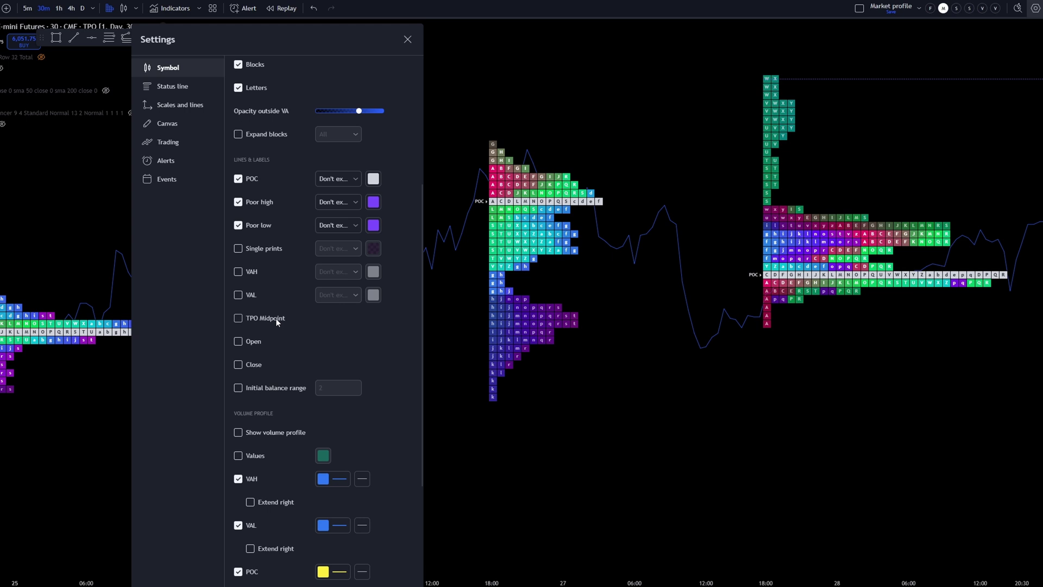
{"action": "left_click", "coordinate": [238, 342]}
{"action": "left_click", "coordinate": [238, 342]}
{"action": "left_click", "coordinate": [239, 364]}
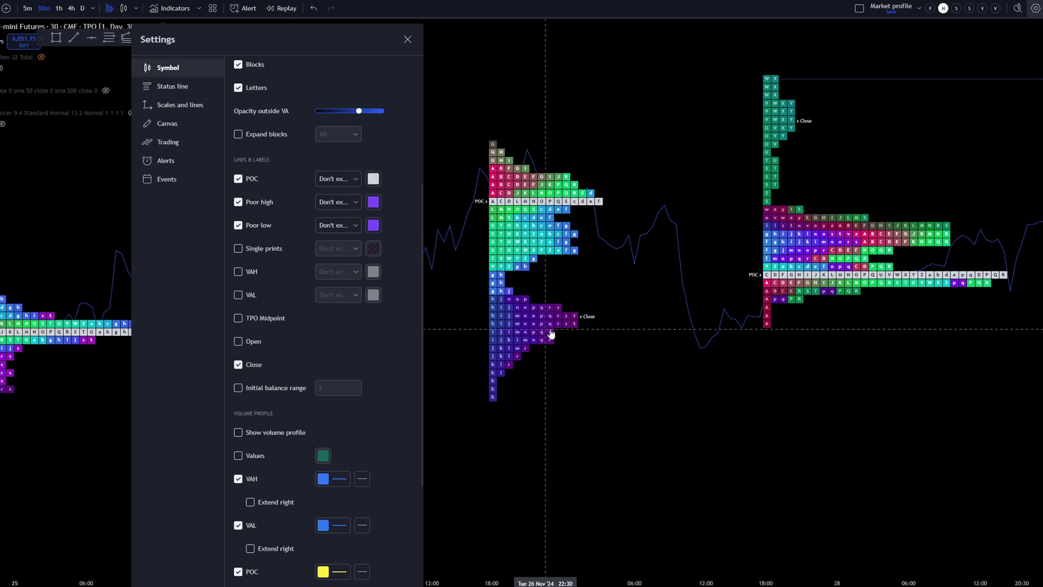
{"action": "left_click", "coordinate": [239, 340]}
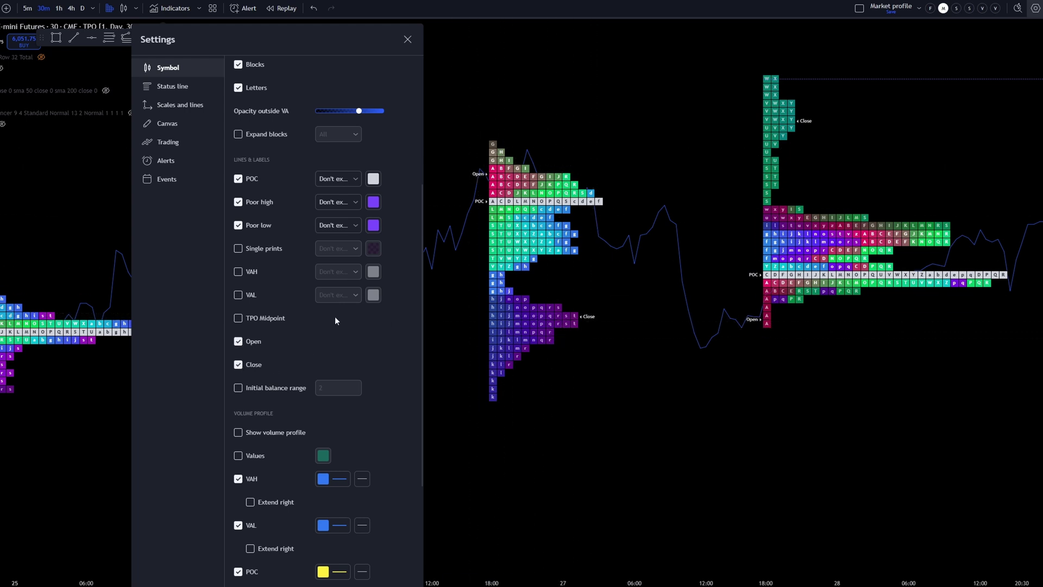
{"action": "left_click", "coordinate": [244, 341]}
{"action": "left_click", "coordinate": [239, 364]}
Step: Turn on the volume profile overlay for each session in Symbol settings
{"action": "scroll", "coordinate": [308, 346], "scroll_direction": "down", "scroll_amount": 2}
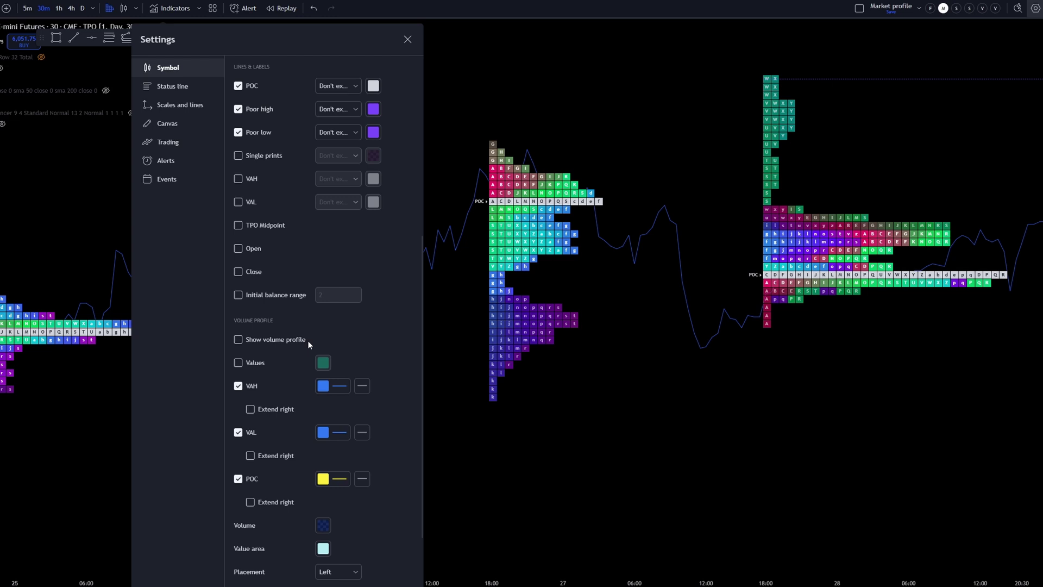
{"action": "left_click", "coordinate": [238, 340]}
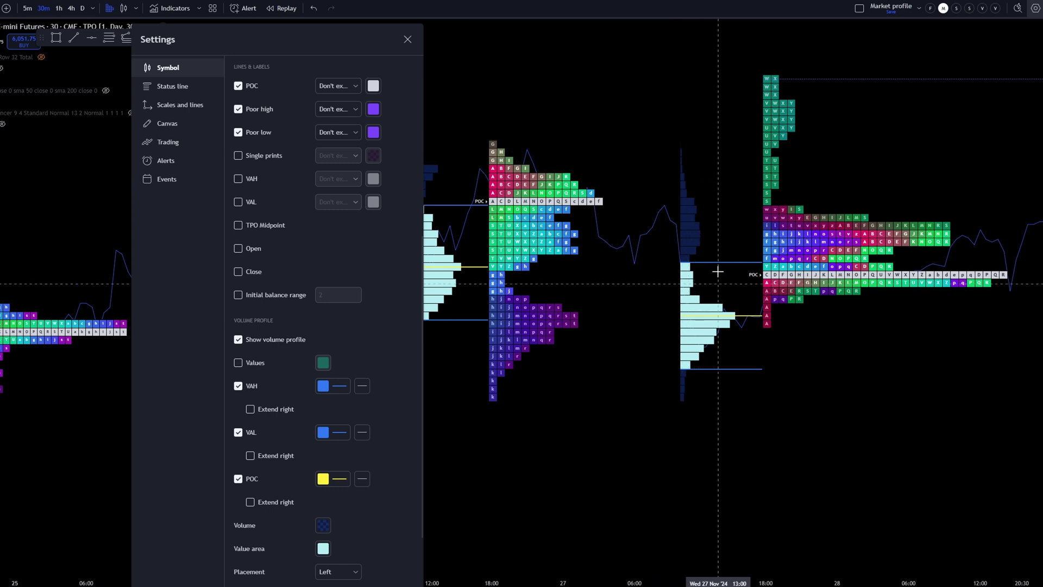
{"action": "scroll", "coordinate": [717, 271], "scroll_direction": "right", "scroll_amount": 3}
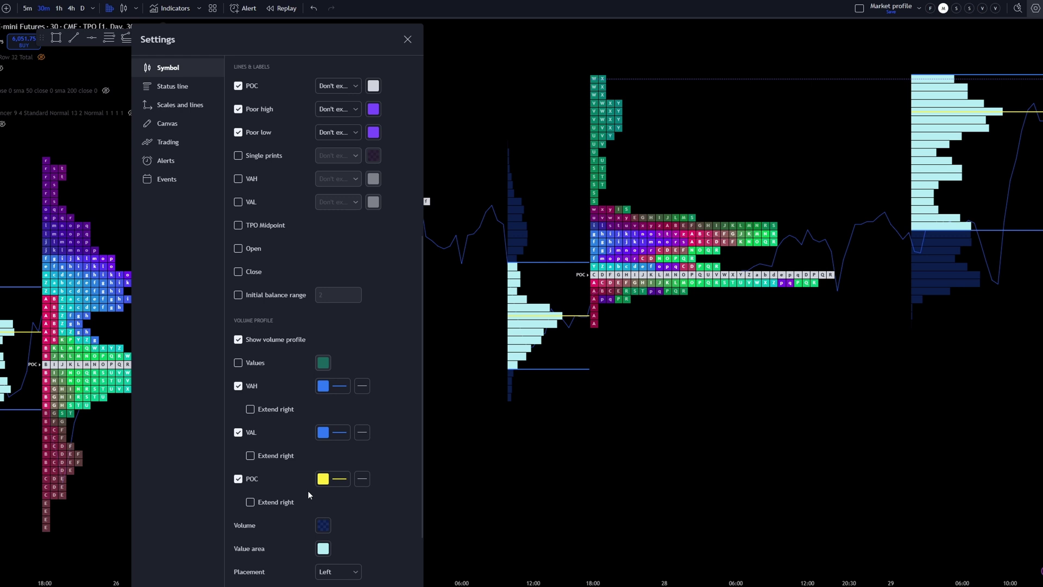
{"action": "scroll", "coordinate": [295, 546], "scroll_direction": "down", "scroll_amount": 3}
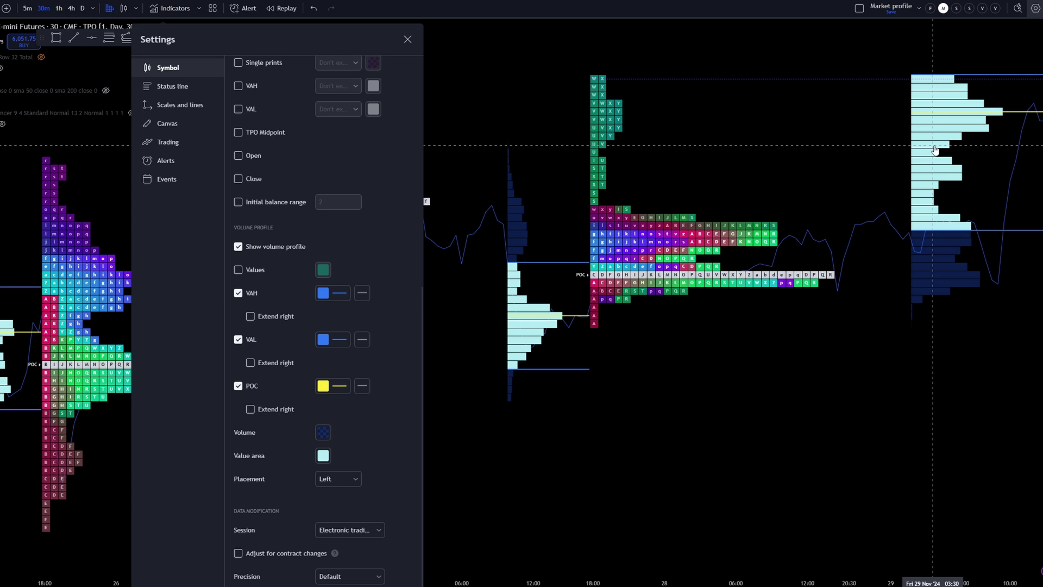
Step: Set the volume profile Placement to Left and close the Settings dialog
{"action": "left_click", "coordinate": [352, 480]}
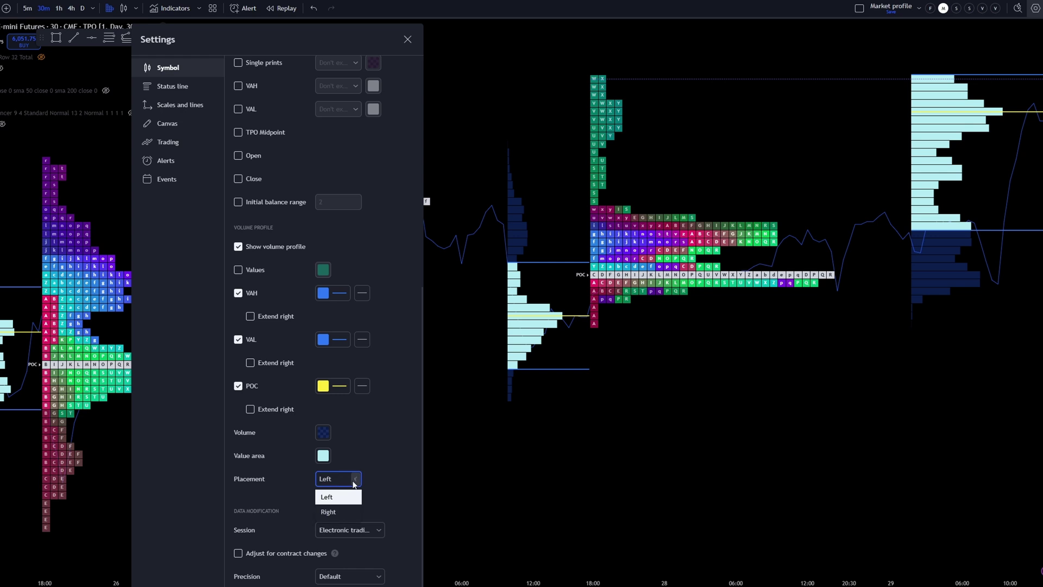
{"action": "left_click", "coordinate": [340, 506]}
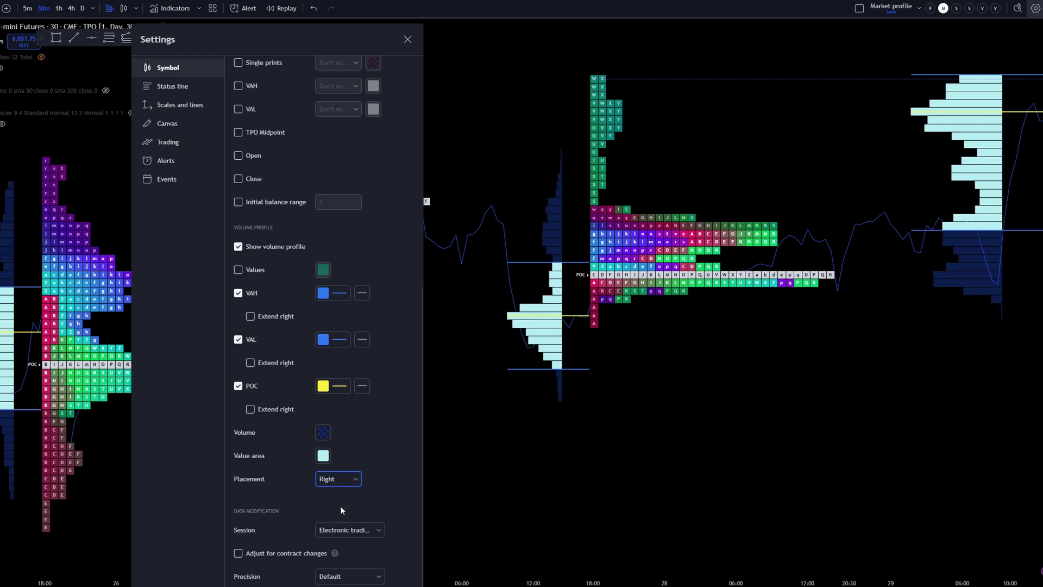
{"action": "left_click", "coordinate": [352, 478]}
{"action": "left_click", "coordinate": [338, 494]}
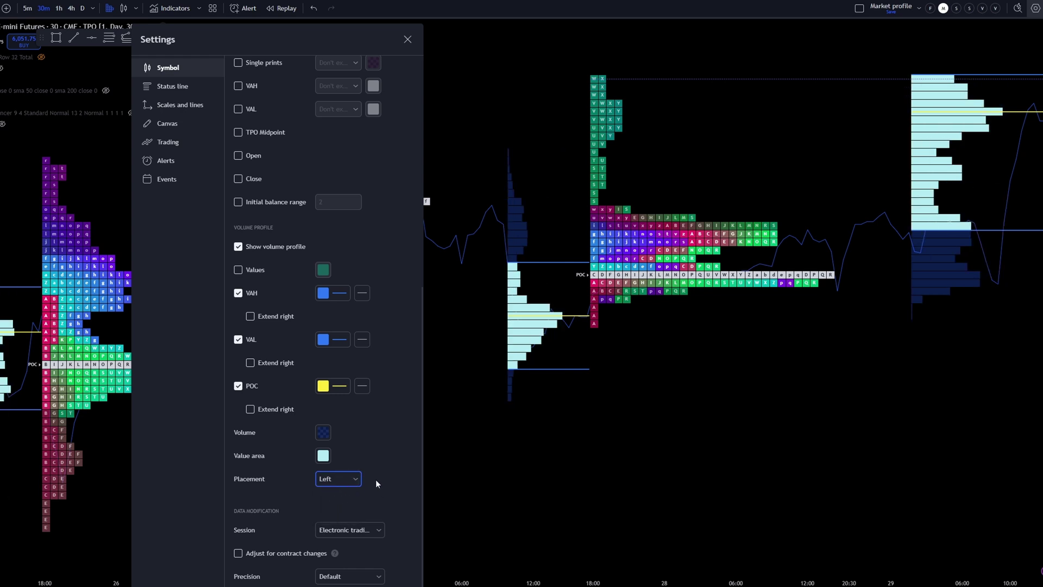
{"action": "scroll", "coordinate": [378, 481], "scroll_direction": "down", "scroll_amount": 1}
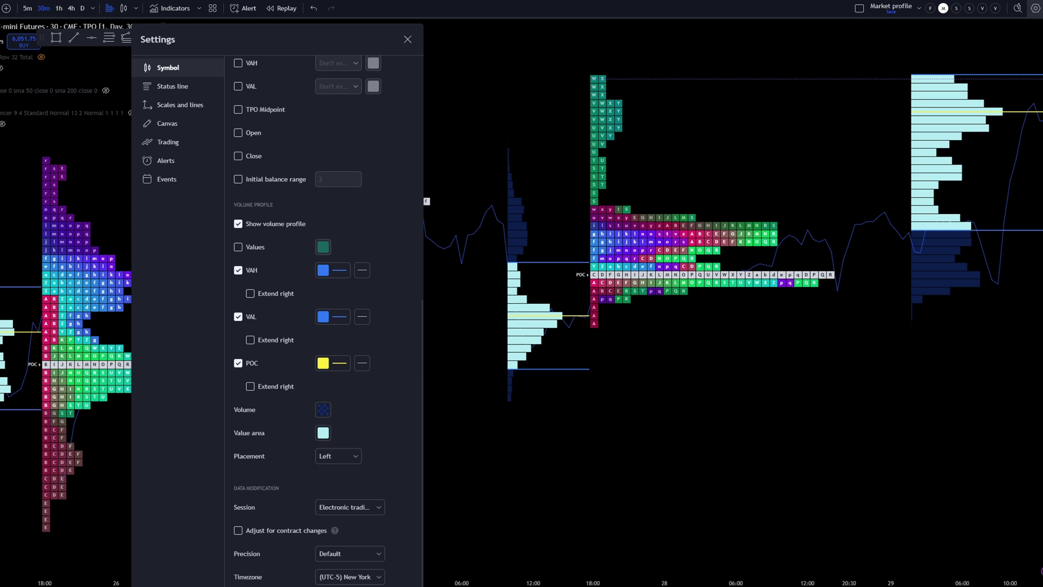
{"action": "key", "text": "Escape"}
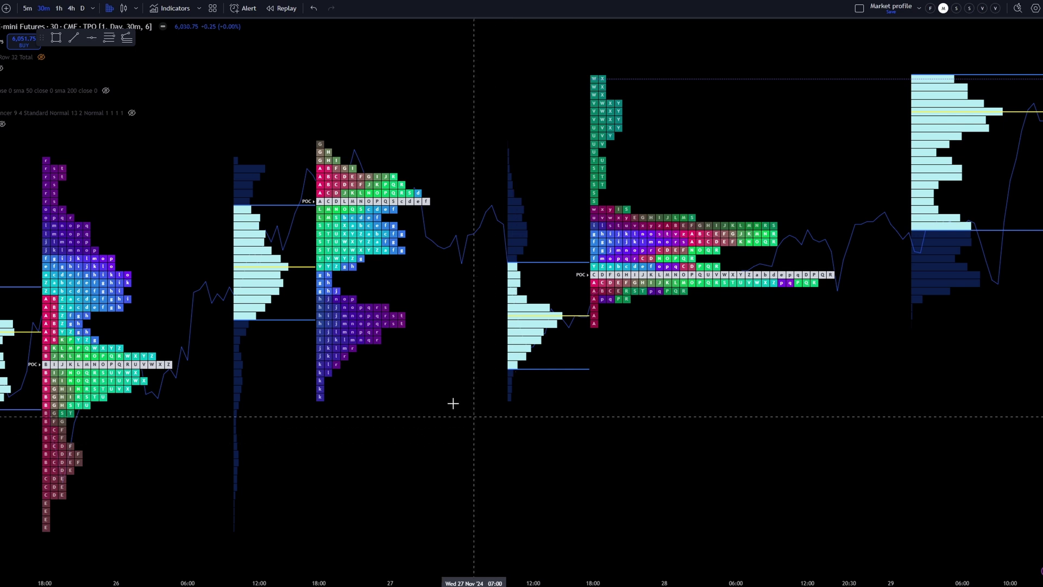
Step: Set the ES1! chart type back to Candles
{"action": "left_click", "coordinate": [123, 9]}
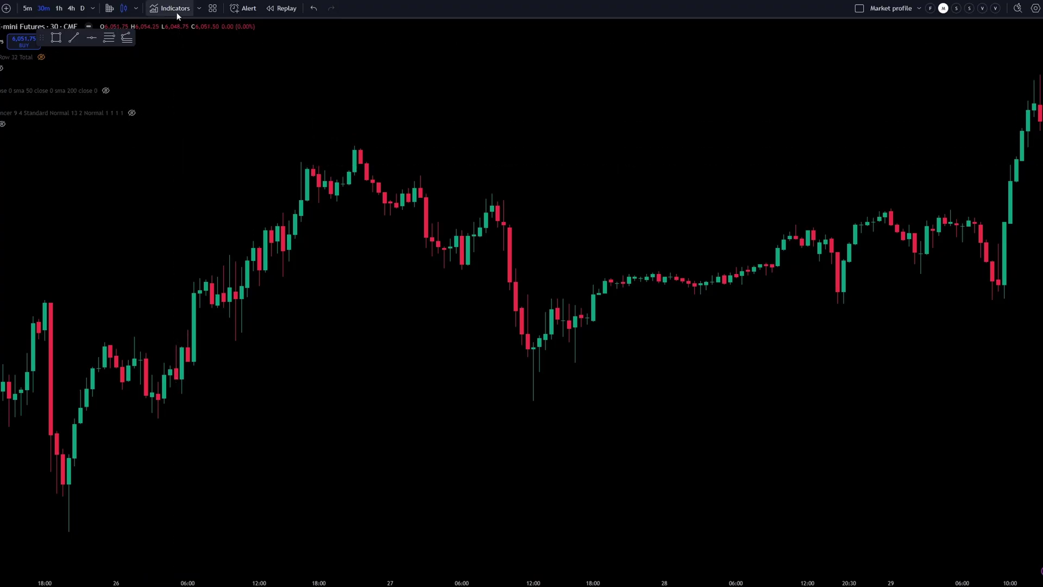
Step: Add the Time Price Opportunity indicator from Technicals > Profiles and bring the candles in front
{"action": "left_click", "coordinate": [175, 11]}
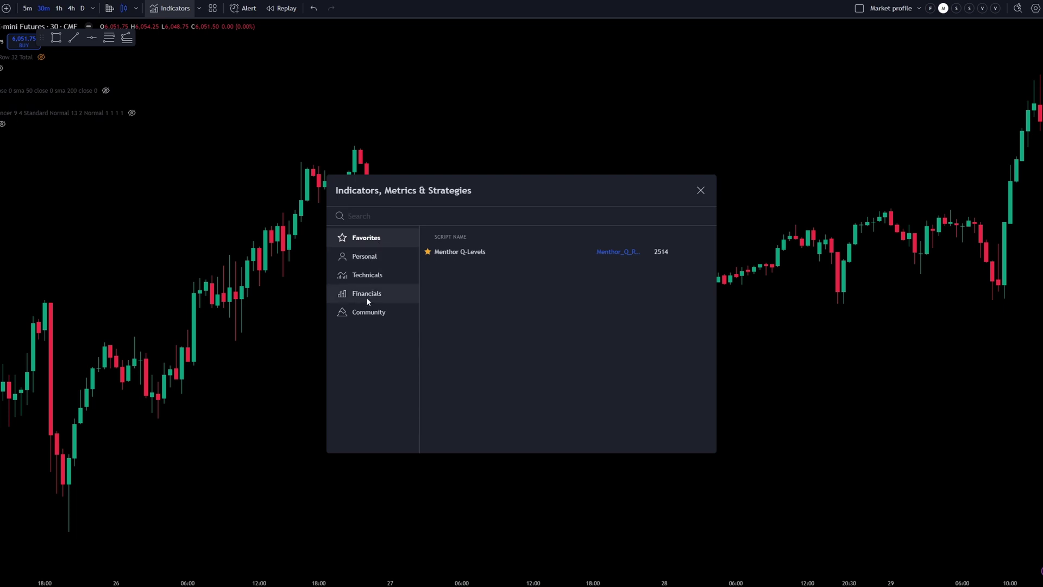
{"action": "left_click", "coordinate": [362, 278]}
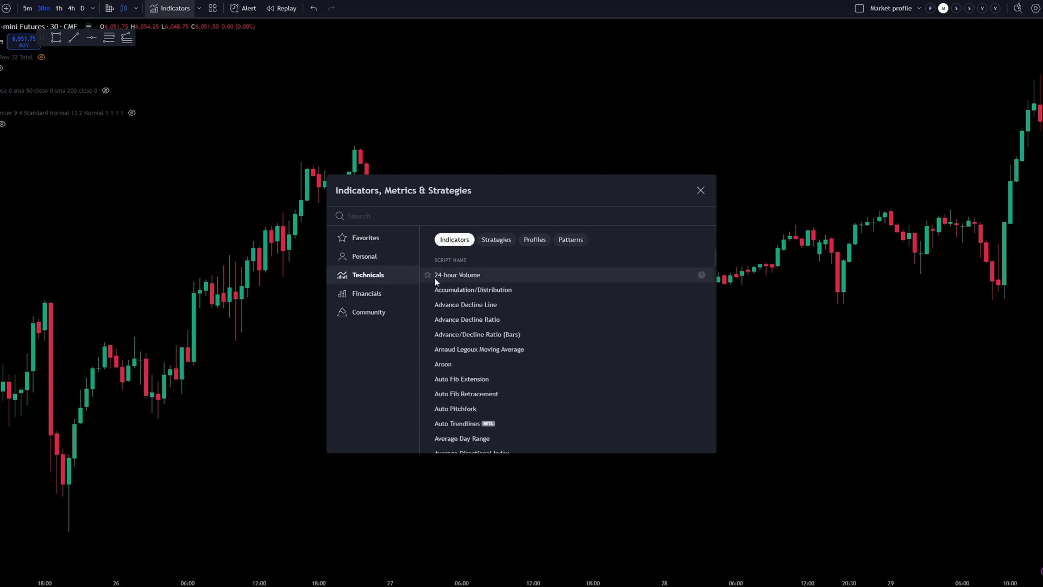
{"action": "left_click", "coordinate": [535, 243]}
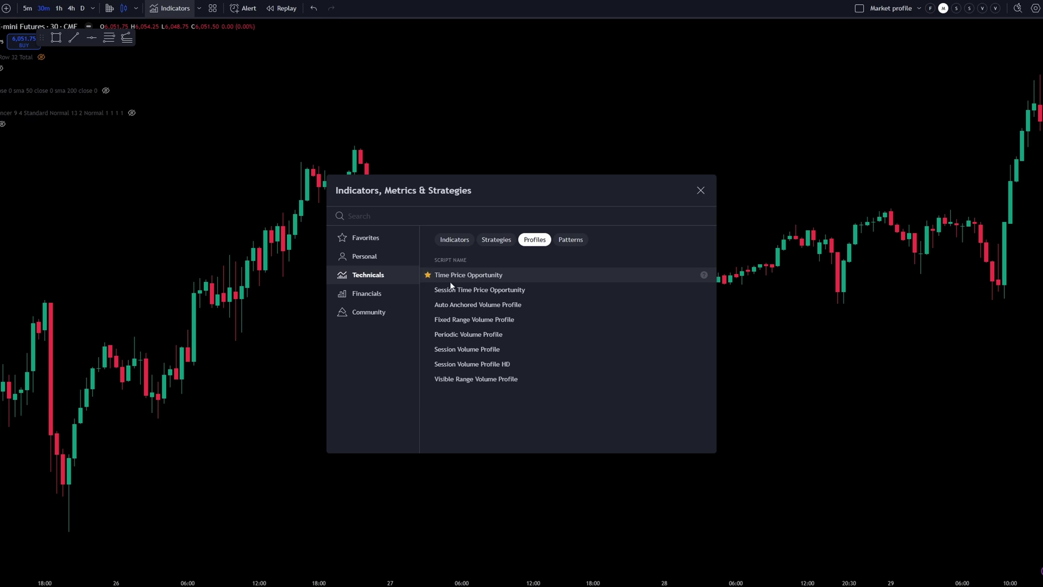
{"action": "left_click", "coordinate": [477, 277]}
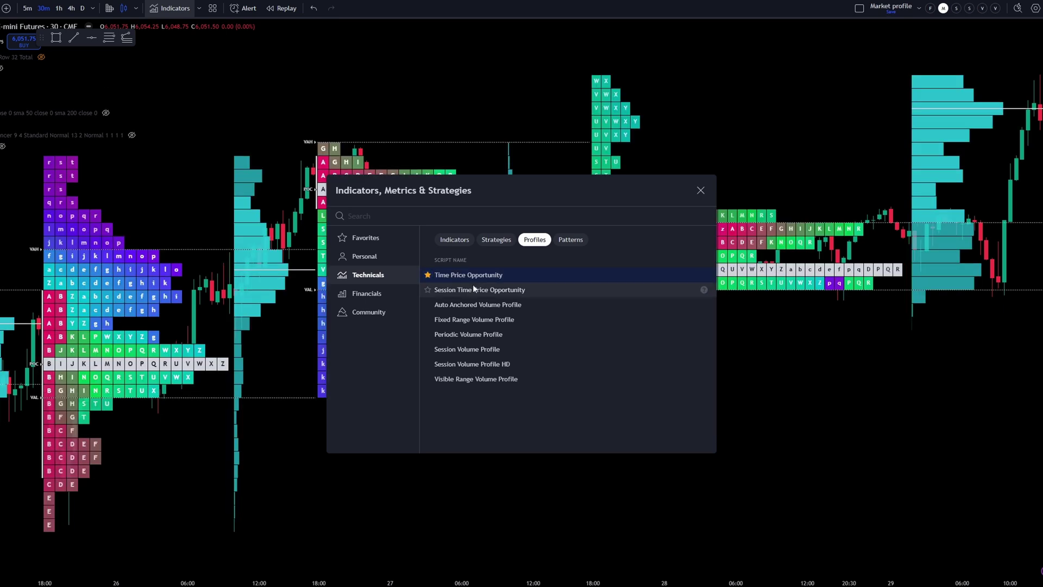
{"action": "left_click", "coordinate": [700, 191]}
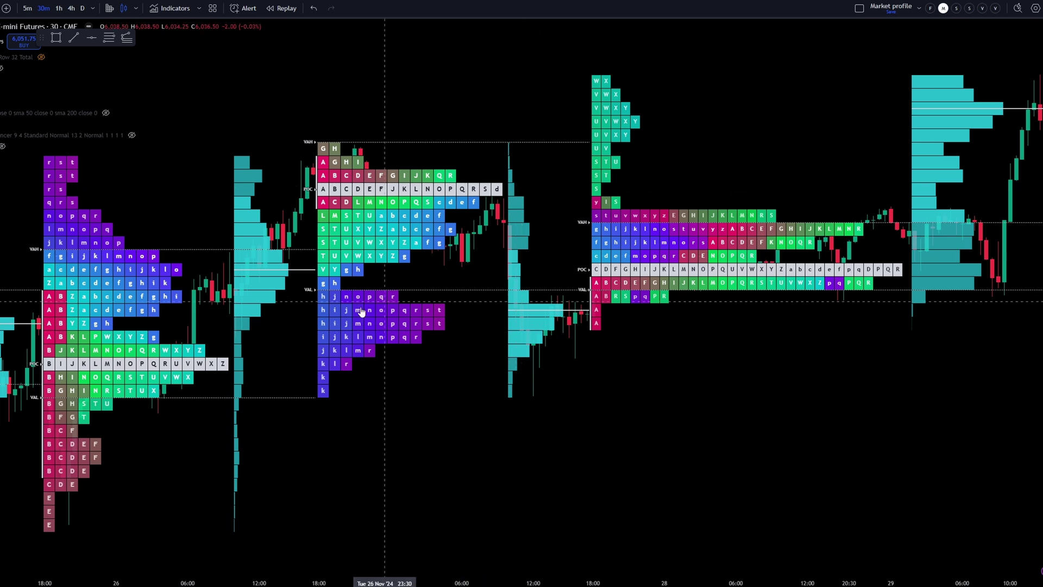
{"action": "left_click", "coordinate": [206, 294]}
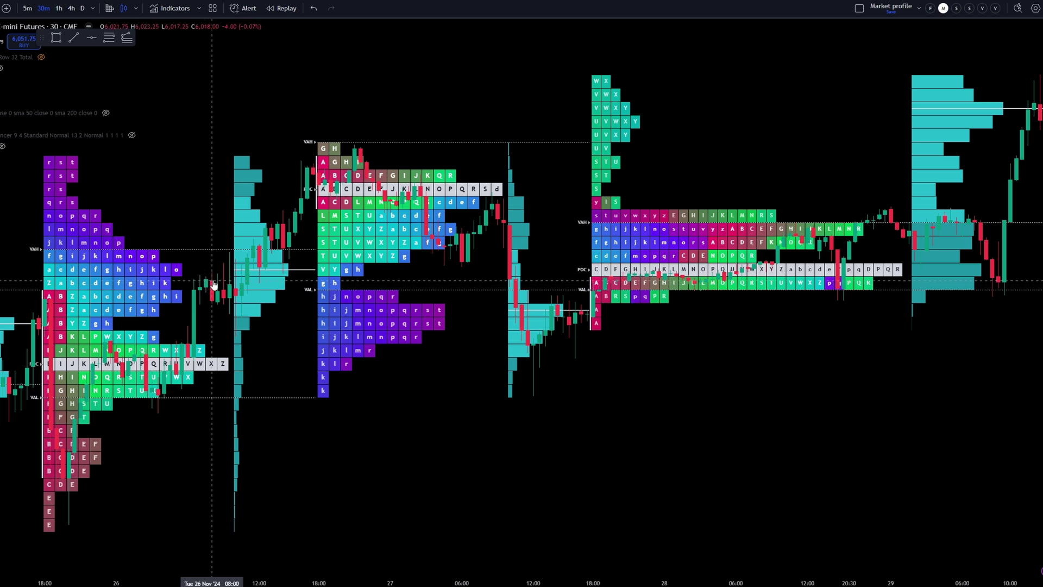
{"action": "scroll", "coordinate": [205, 291], "scroll_direction": "down", "scroll_amount": 5}
Step: Set the TPO indicator's rows to Manual at 6 ticks per row with a 68% value area
{"action": "scroll", "coordinate": [243, 296], "scroll_direction": "up", "scroll_amount": 3}
{"action": "double_click", "coordinate": [481, 139]}
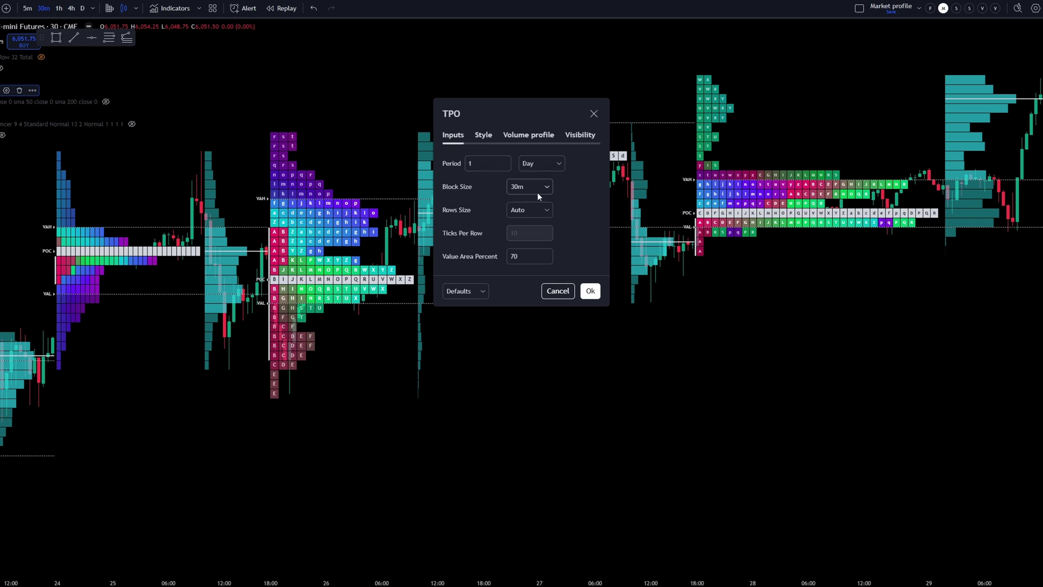
{"action": "left_click", "coordinate": [546, 211]}
{"action": "left_click", "coordinate": [546, 236]}
{"action": "left_click", "coordinate": [546, 237]}
{"action": "left_click", "coordinate": [545, 236]}
{"action": "key", "text": "Tab"}
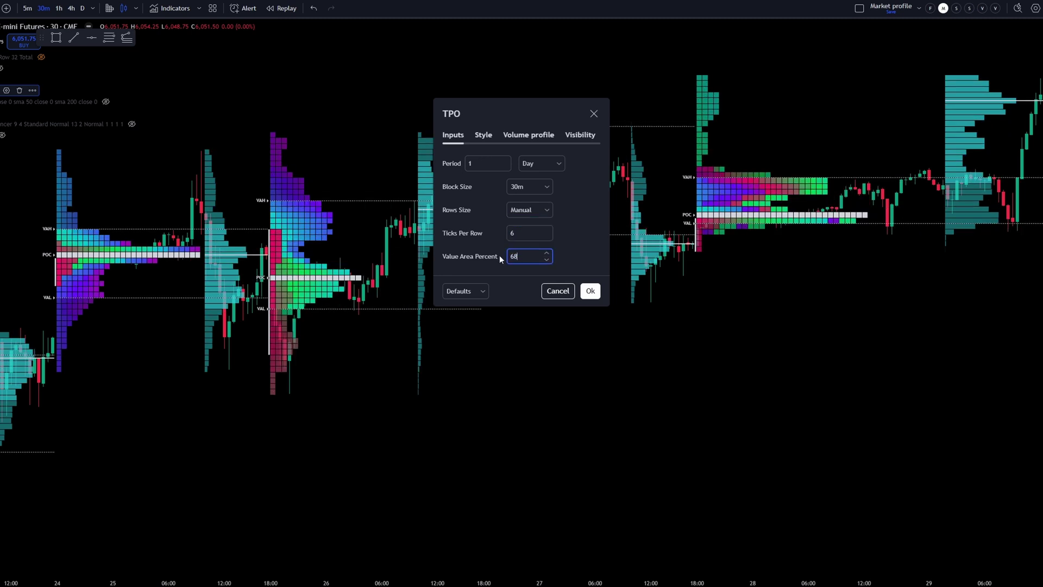
Step: On the TPO Style tab, leave Expand blocks off and enable Poor high and Poor low
{"action": "left_click", "coordinate": [484, 137]}
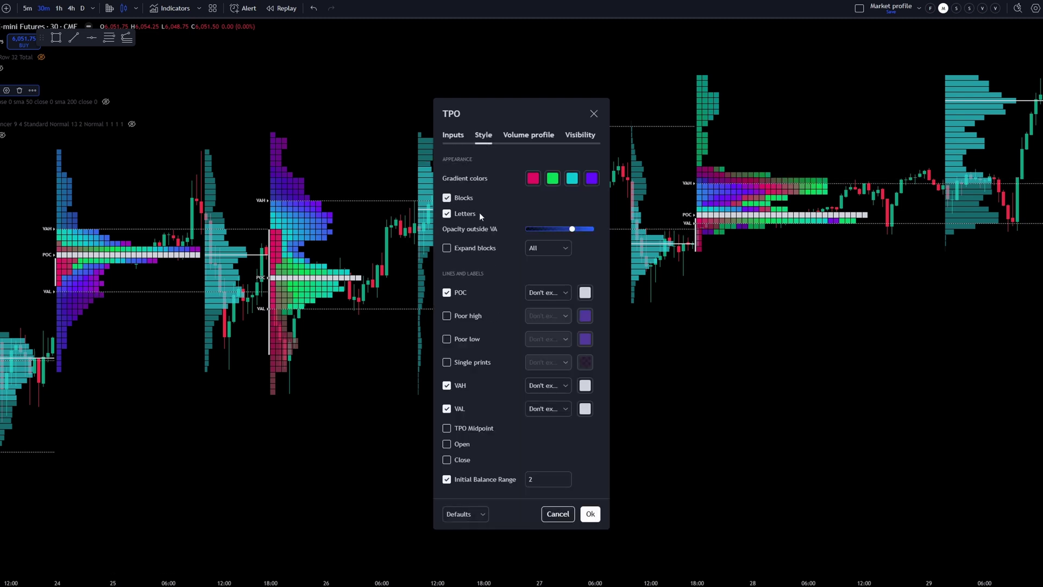
{"action": "left_click", "coordinate": [447, 248]}
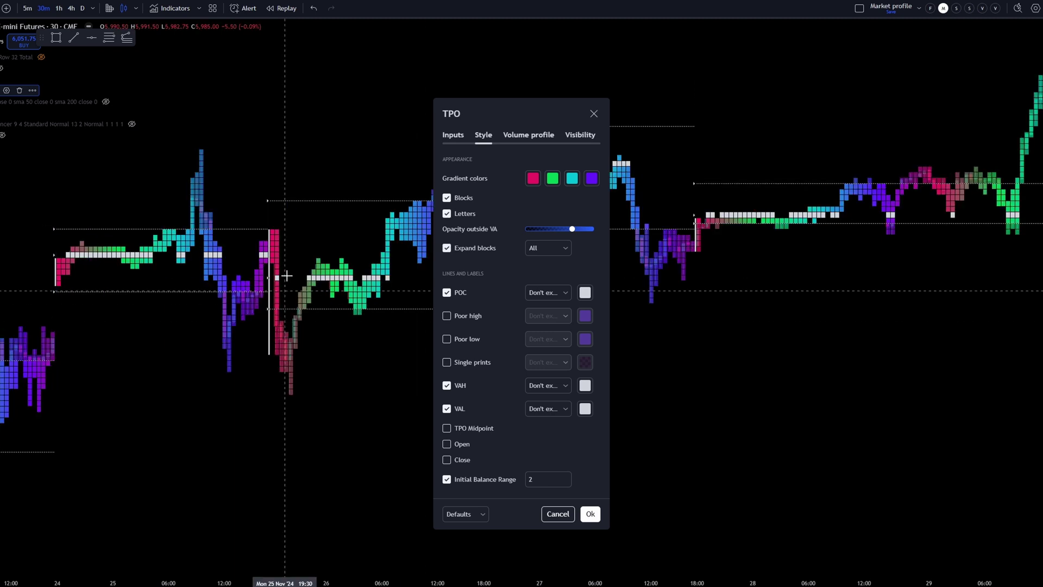
{"action": "left_click", "coordinate": [447, 249]}
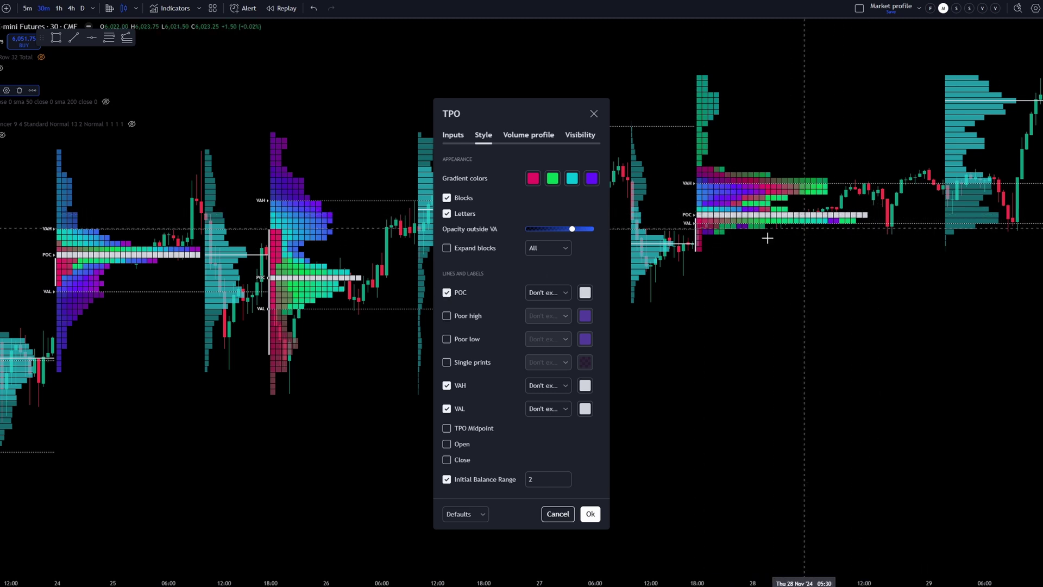
{"action": "left_click", "coordinate": [447, 315]}
{"action": "left_click", "coordinate": [447, 339]}
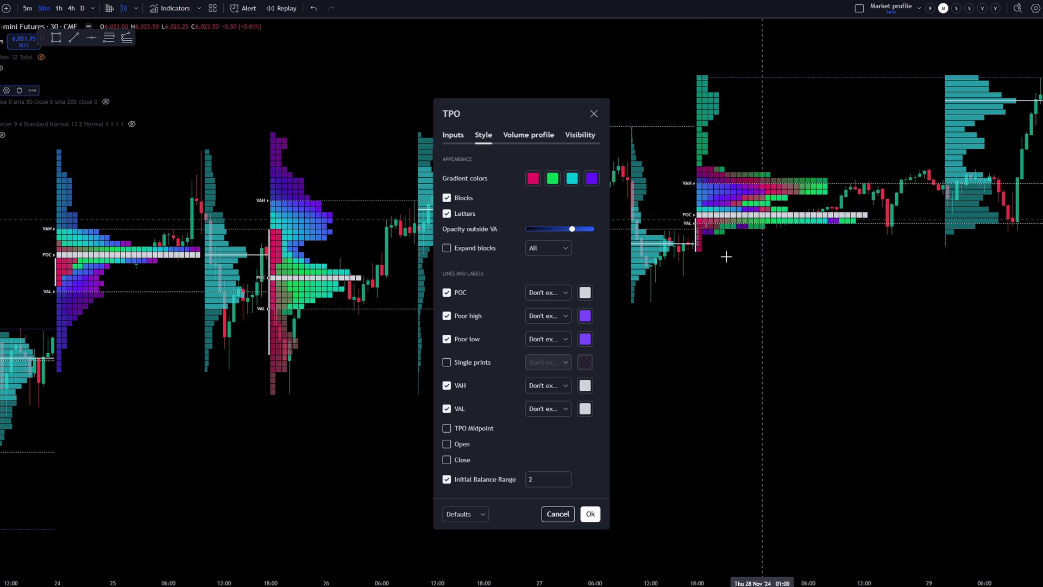
Step: Uncheck Show volume profile for the TPO indicator and apply with Ok
{"action": "left_click", "coordinate": [528, 140]}
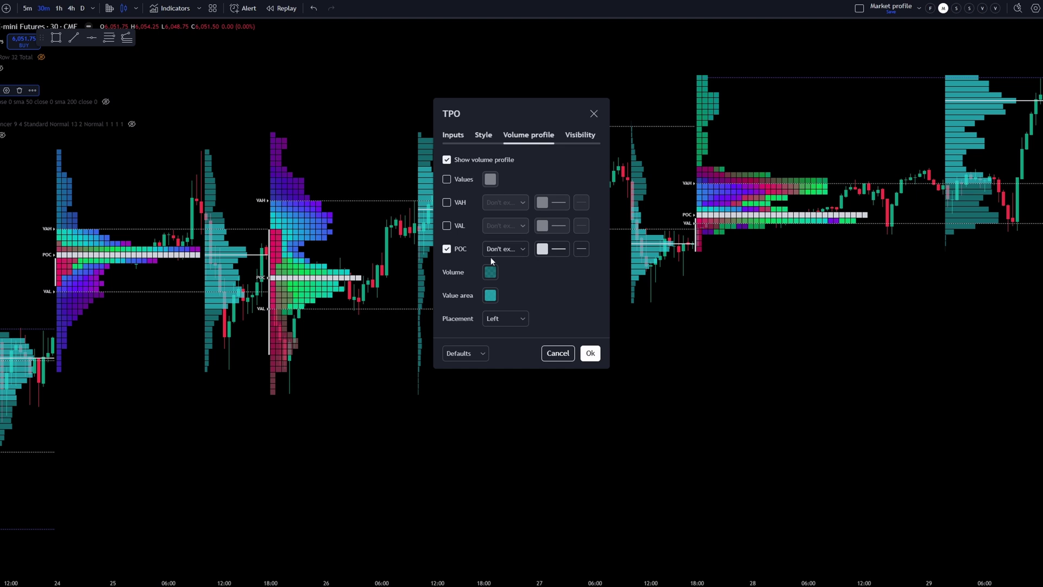
{"action": "left_click", "coordinate": [446, 160]}
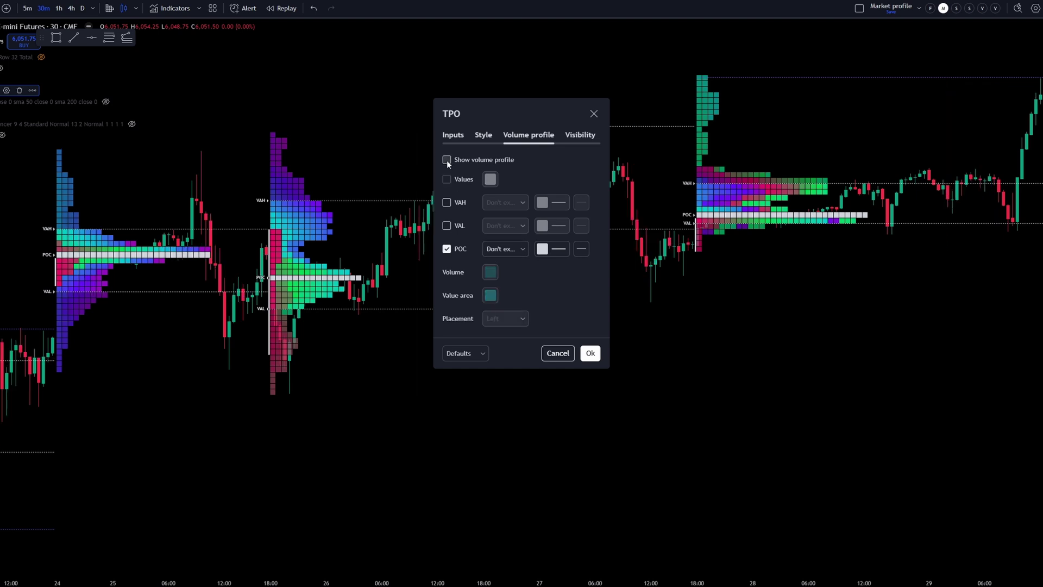
{"action": "left_click", "coordinate": [590, 354]}
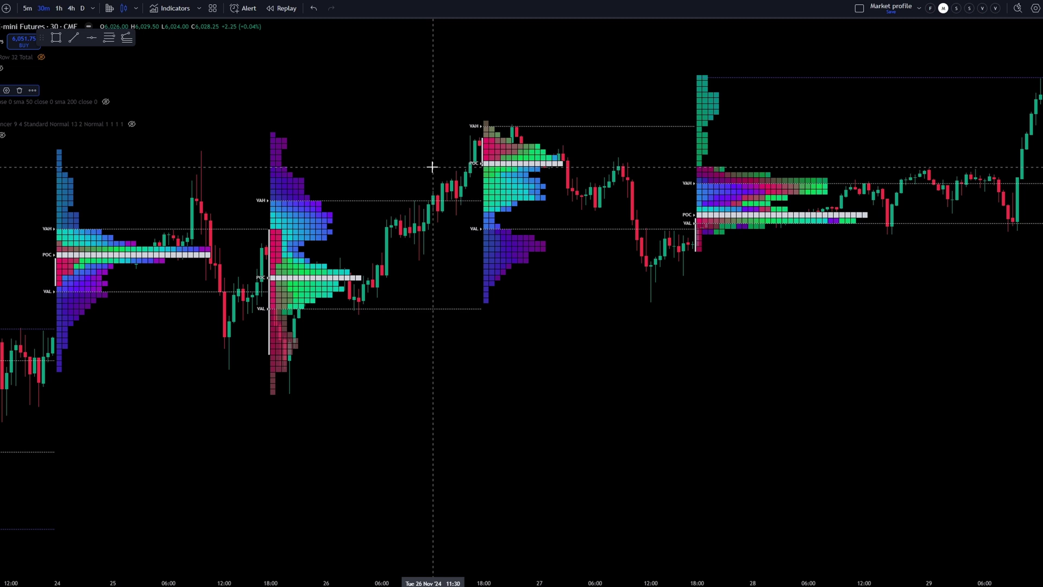
Step: Undo to bring back the session volume profile, try Left placement, then settle on Right
{"action": "key", "text": "ctrl+z"}
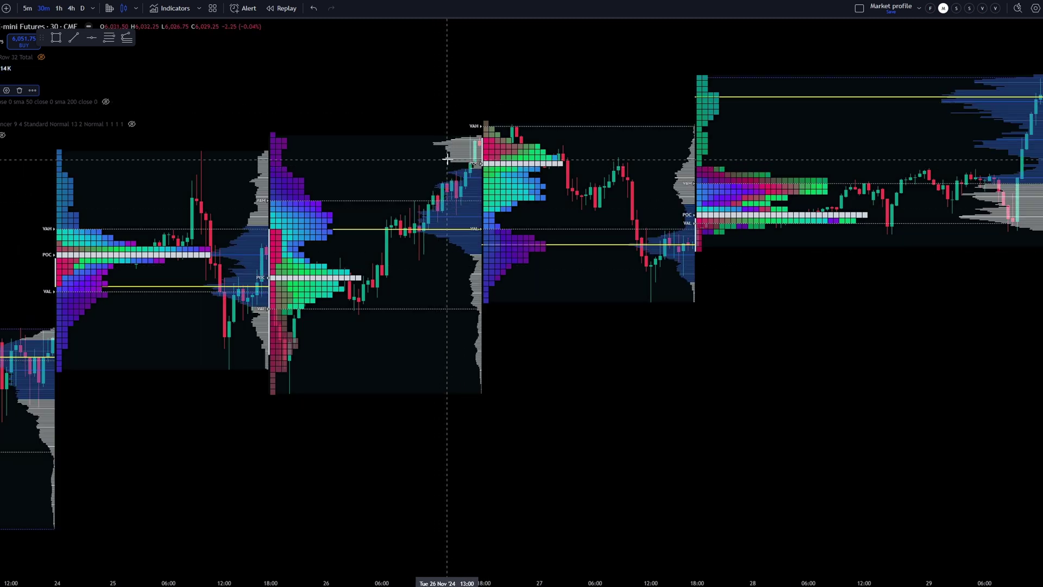
{"action": "mouse_move", "coordinate": [19, 60]}
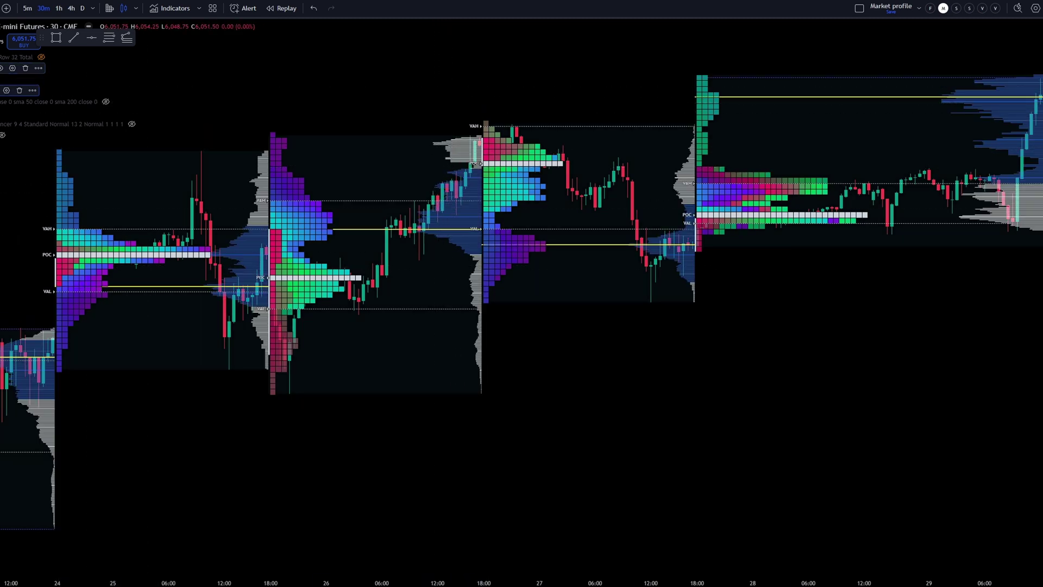
{"action": "left_click", "coordinate": [6, 91]}
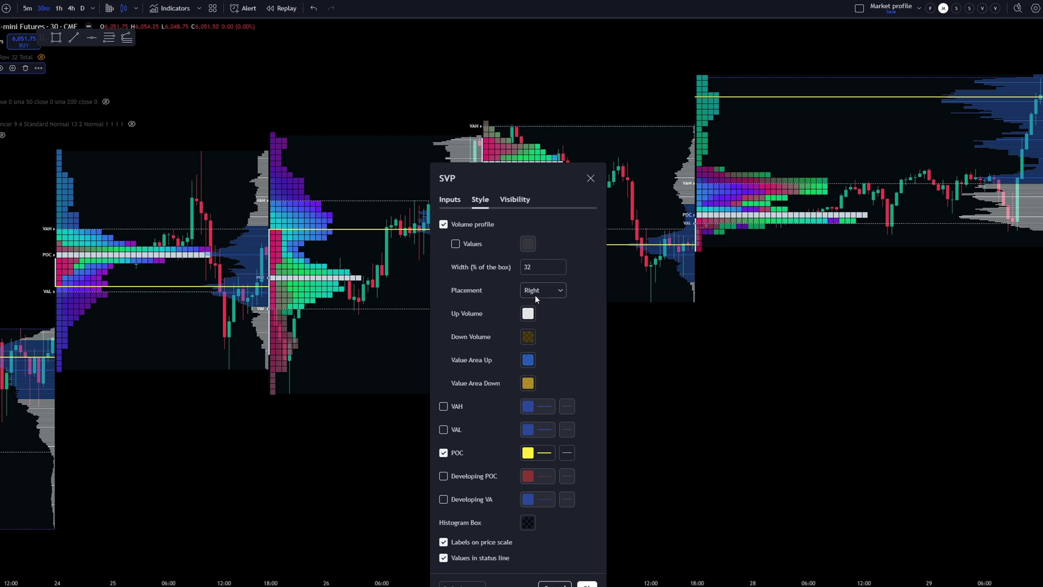
{"action": "left_click", "coordinate": [557, 293]}
{"action": "left_click", "coordinate": [545, 321]}
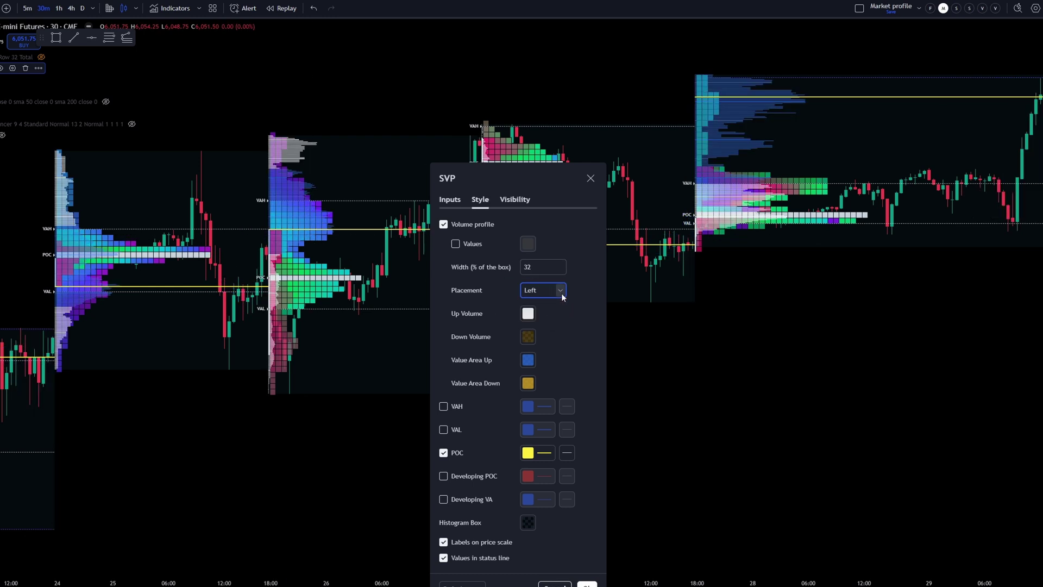
{"action": "left_click", "coordinate": [561, 292]}
{"action": "left_click", "coordinate": [553, 311]}
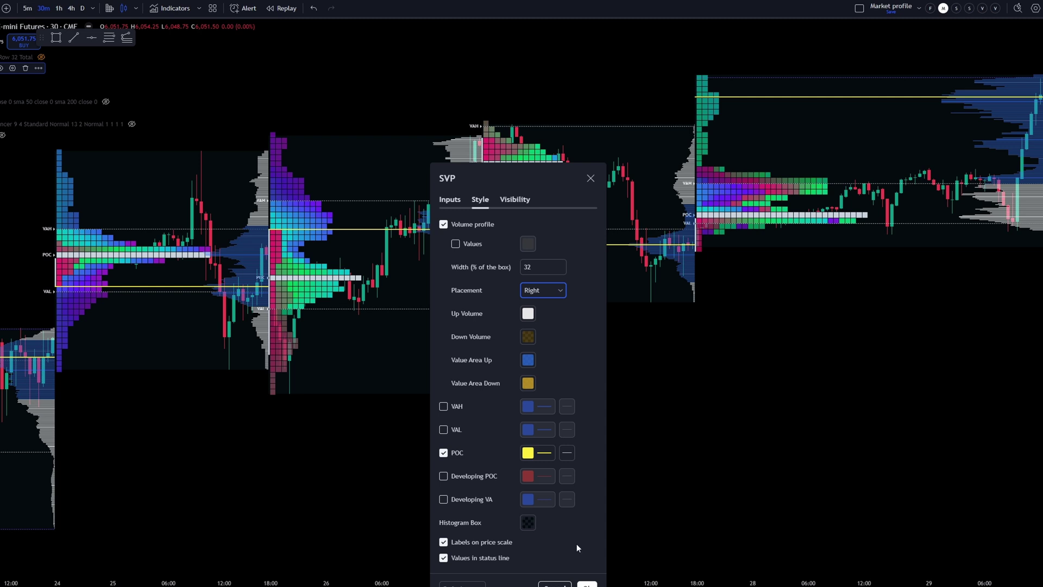
{"action": "left_click", "coordinate": [587, 584]}
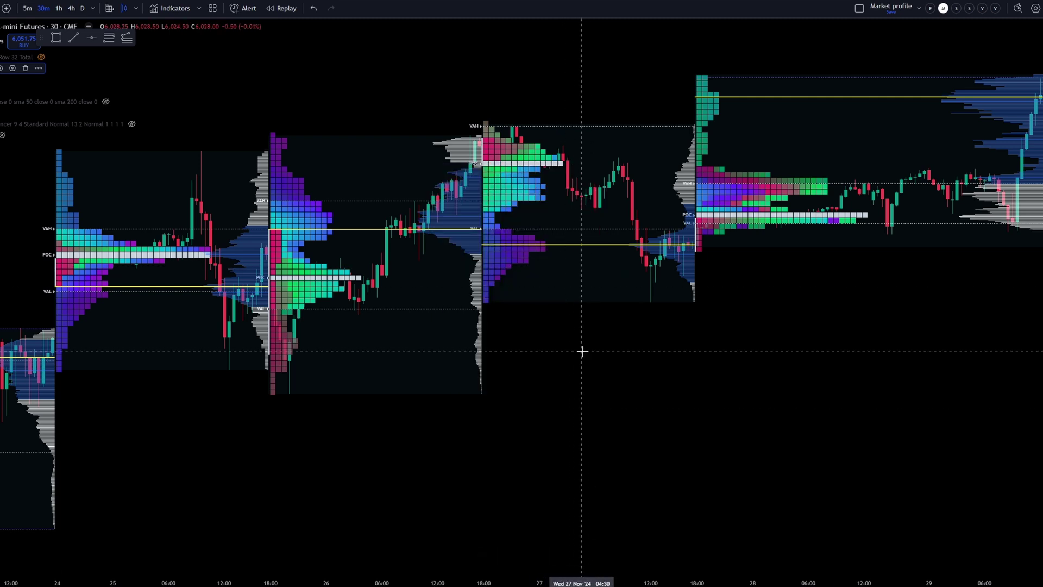